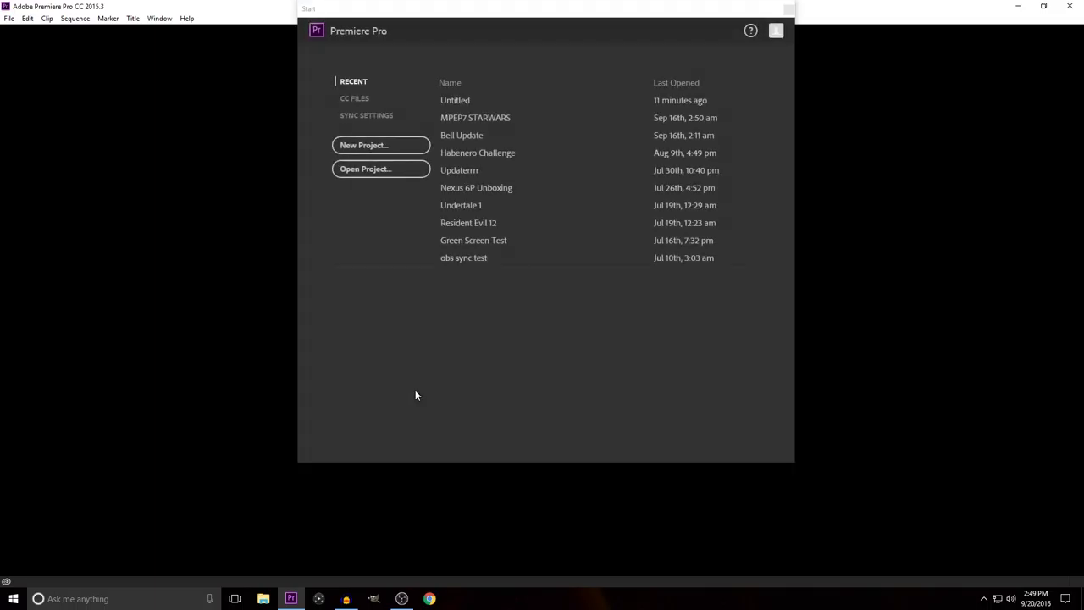
# Open the Untitled project from the Recent list and switch to the All Panels workspace.
pyautogui.click(482, 100)
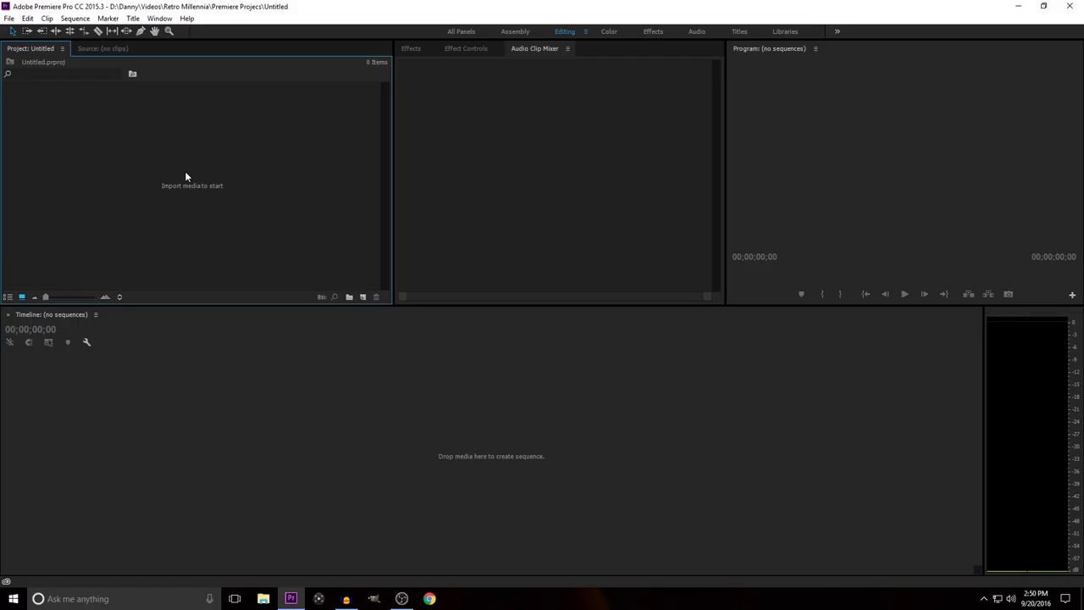
pyautogui.click(457, 31)
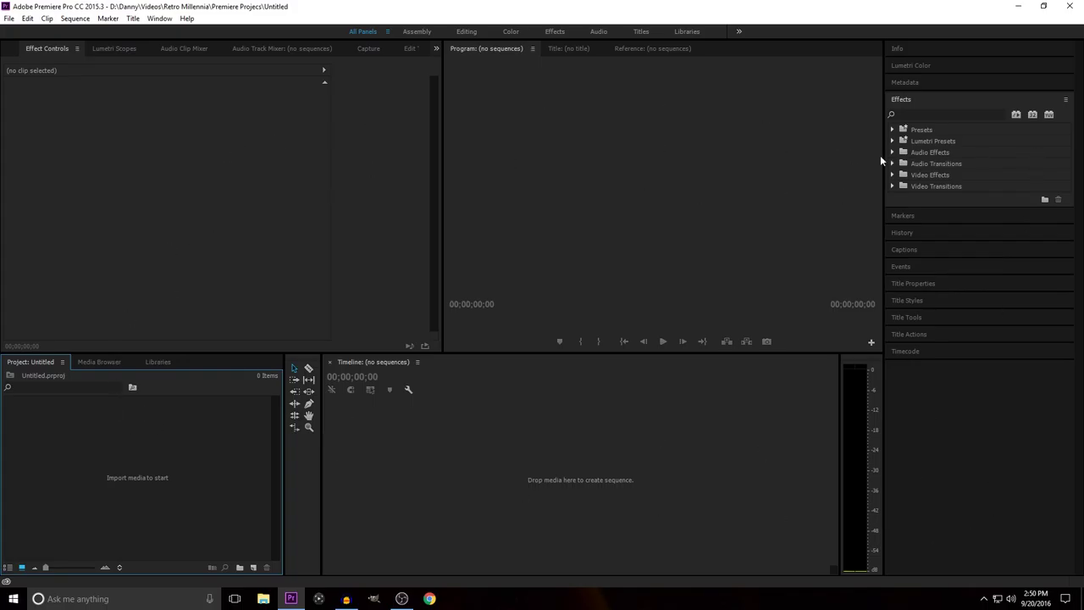
# Switch back to the Editing workspace and dismiss the Project tab's options menu.
pyautogui.click(464, 33)
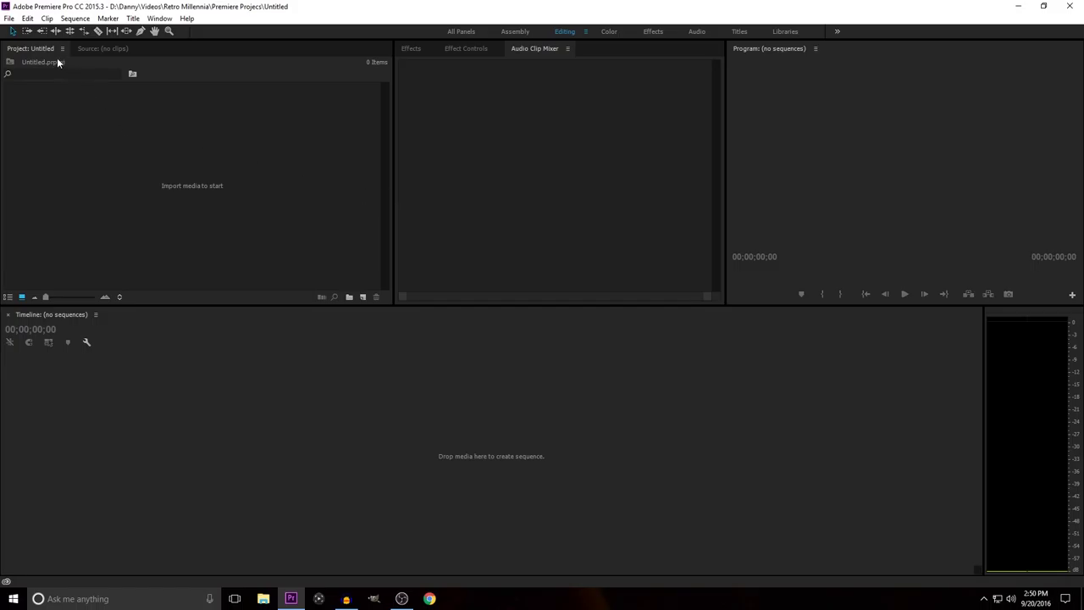
pyautogui.rightClick(40, 49)
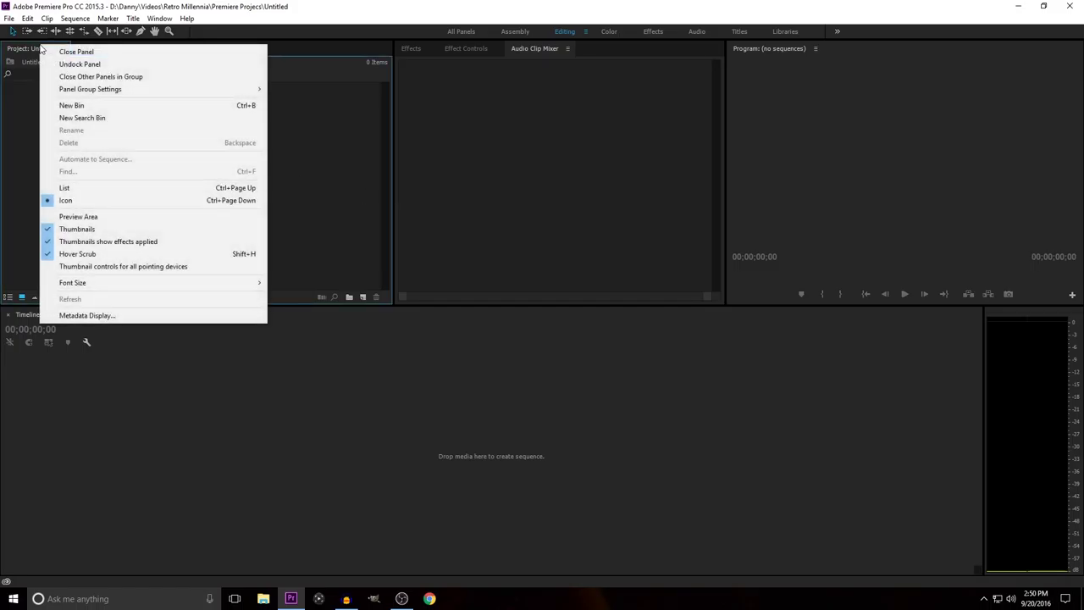
pyautogui.click(16, 125)
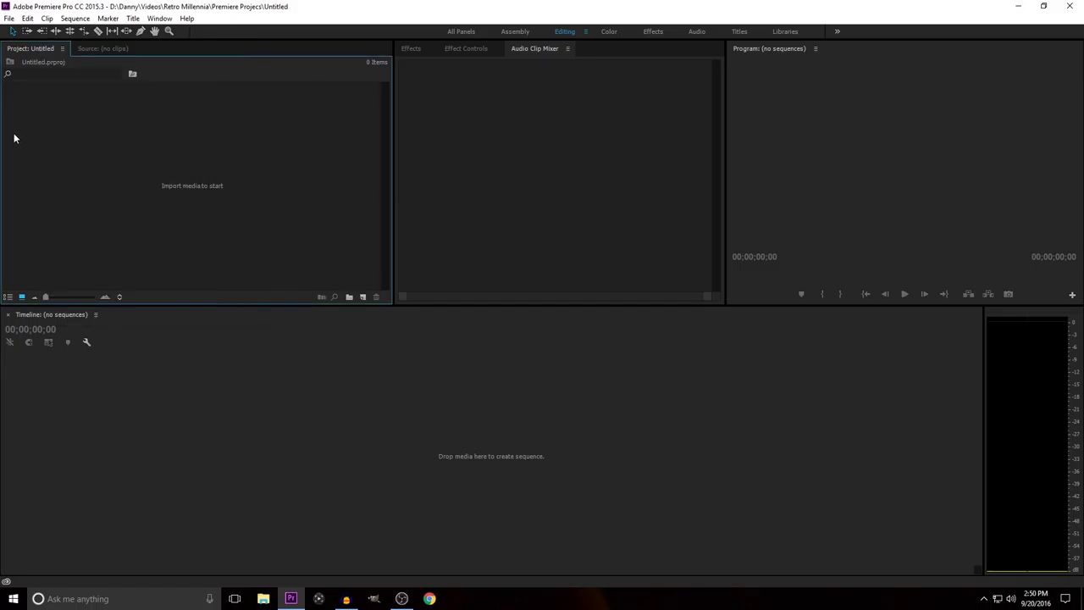
# Toggle the Project panel and Timeline full size and back, leaving the Program monitor maximized.
pyautogui.press('`')
pyautogui.press('`')
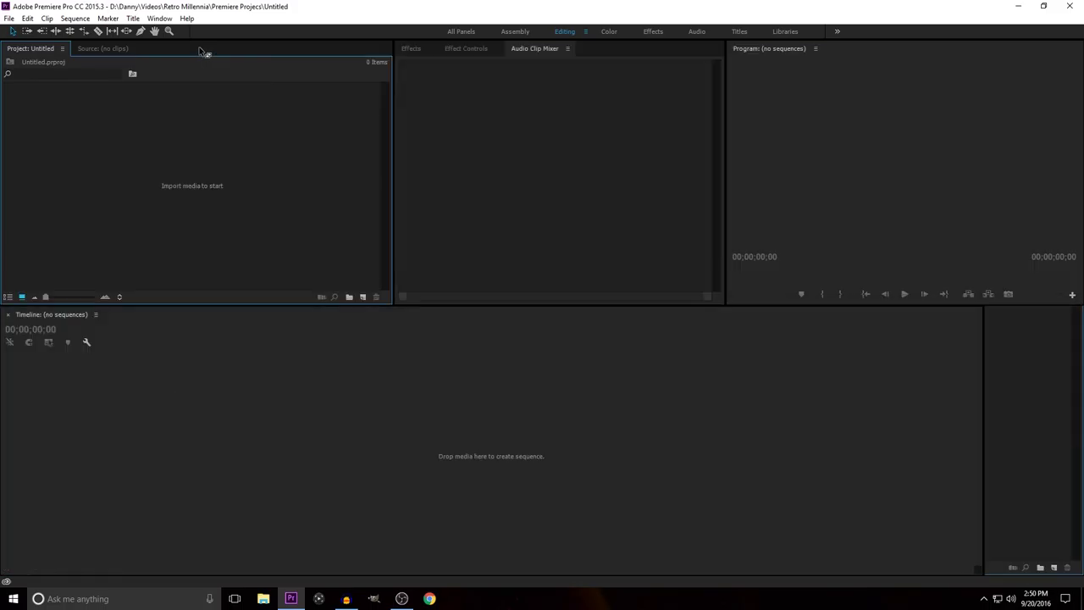
pyautogui.press('`')
pyautogui.press('`')
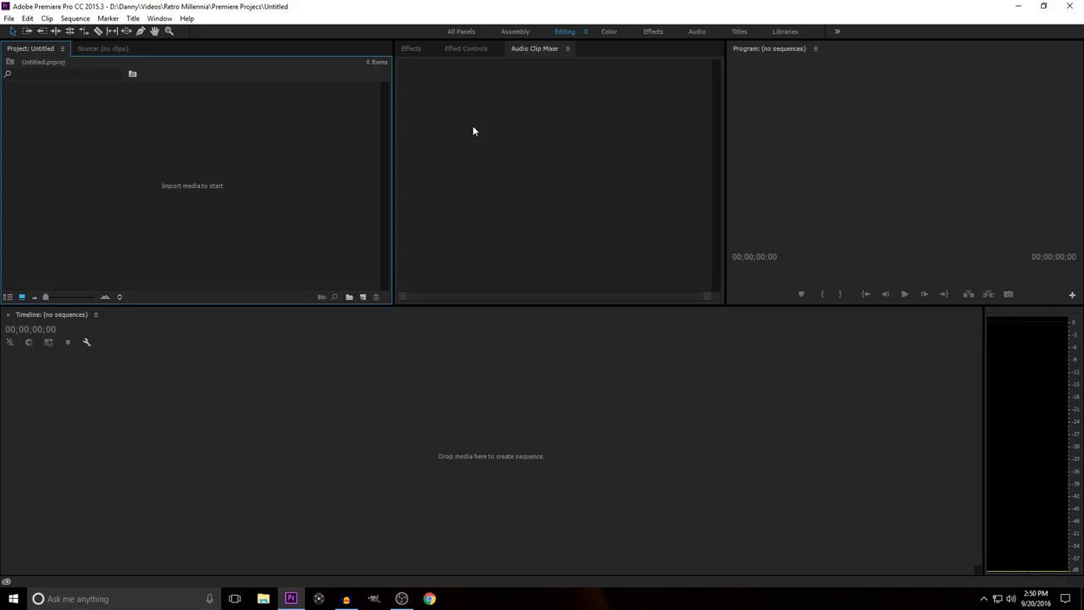
pyautogui.press('`')
pyautogui.press('`')
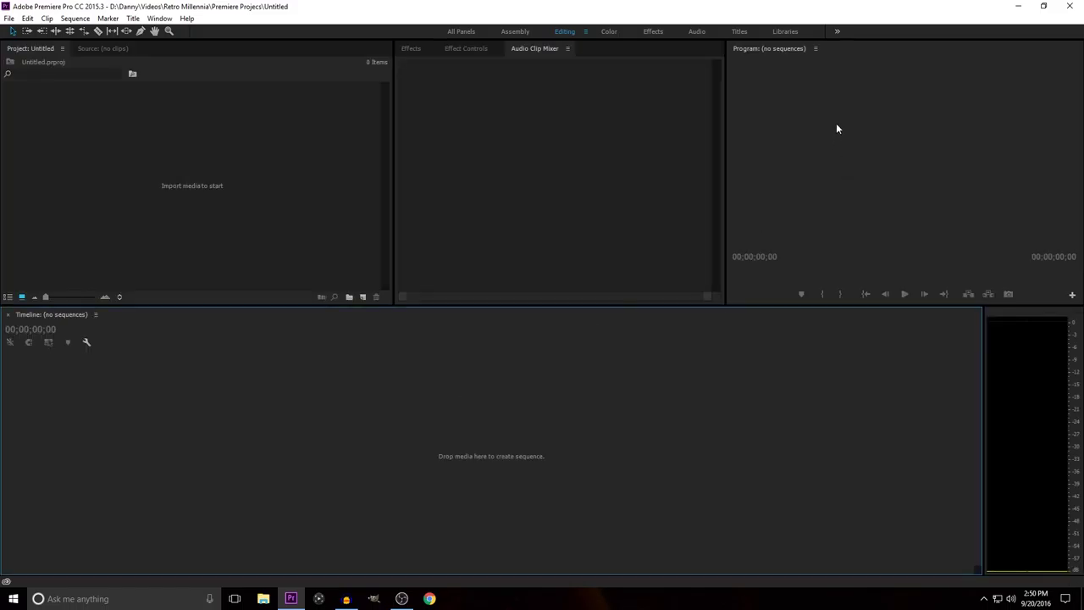
pyautogui.press('`')
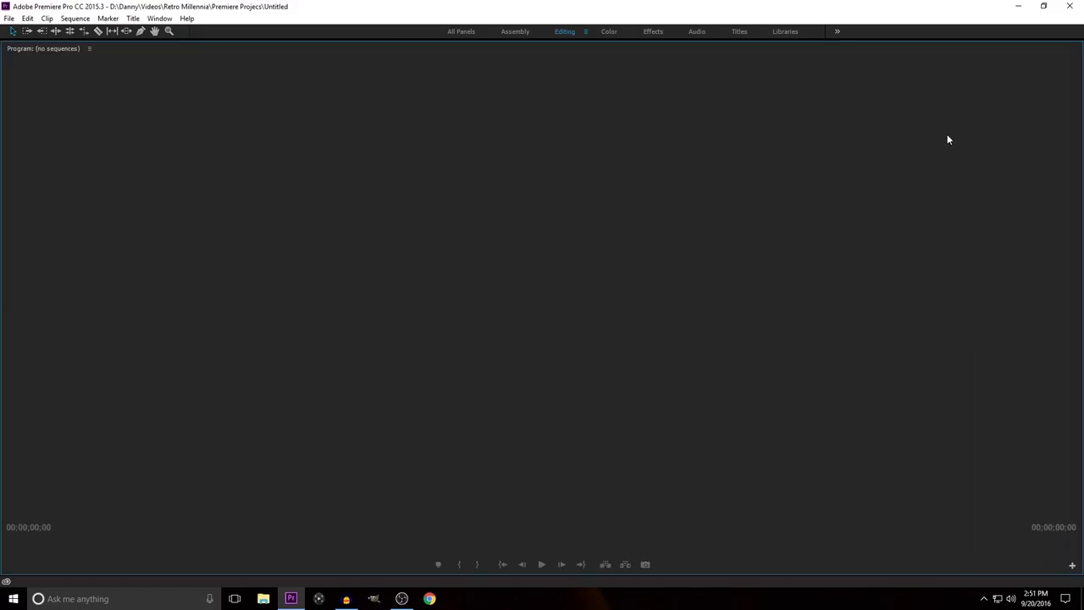
pyautogui.press('`')
pyautogui.press('`')
pyautogui.press('`')
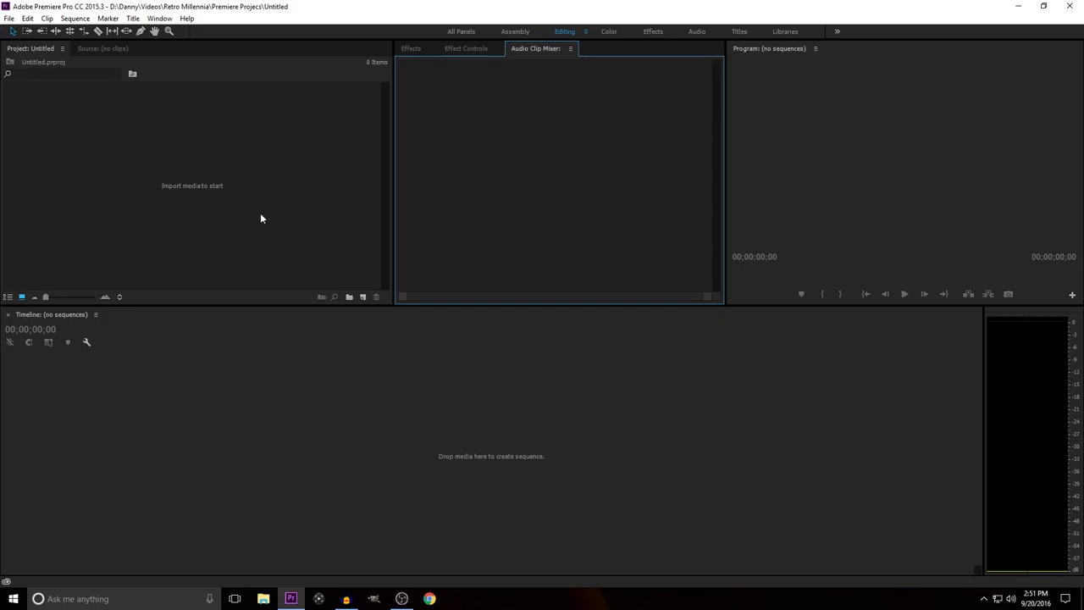
# Import RE4 Green Screen 29.mp4 from My Book (J:) > OBS Green Screen Exports.
pyautogui.click(8, 18)
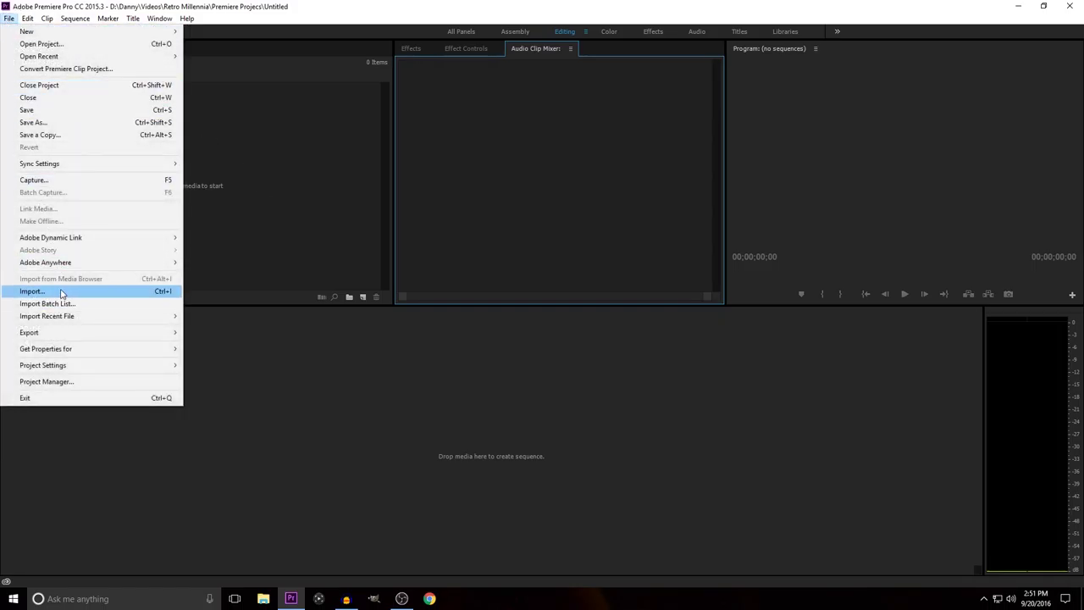
pyautogui.click(252, 194)
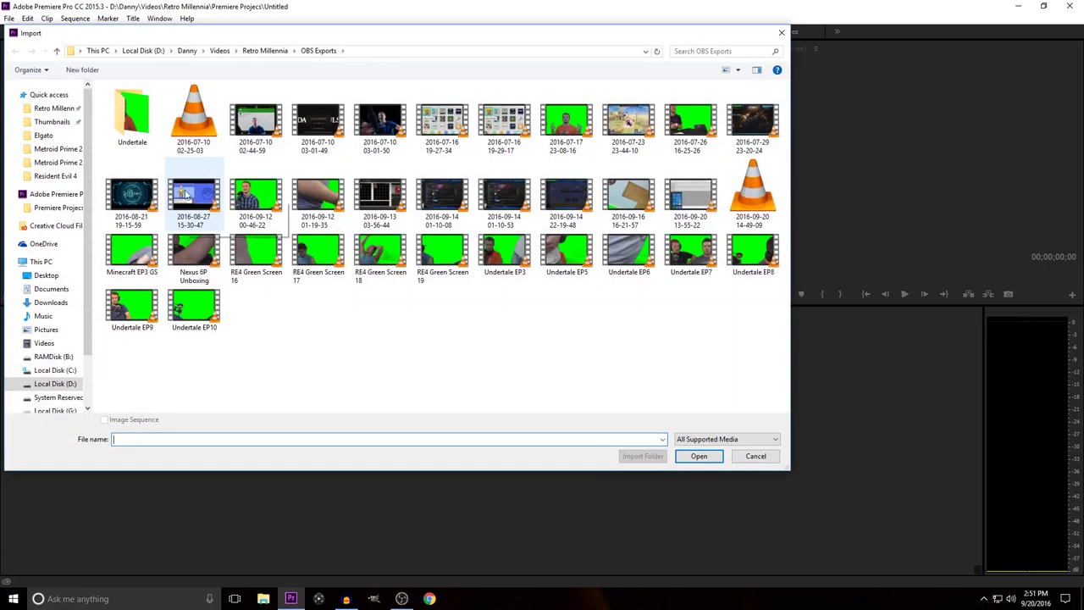
pyautogui.scroll(-1, 61, 362)
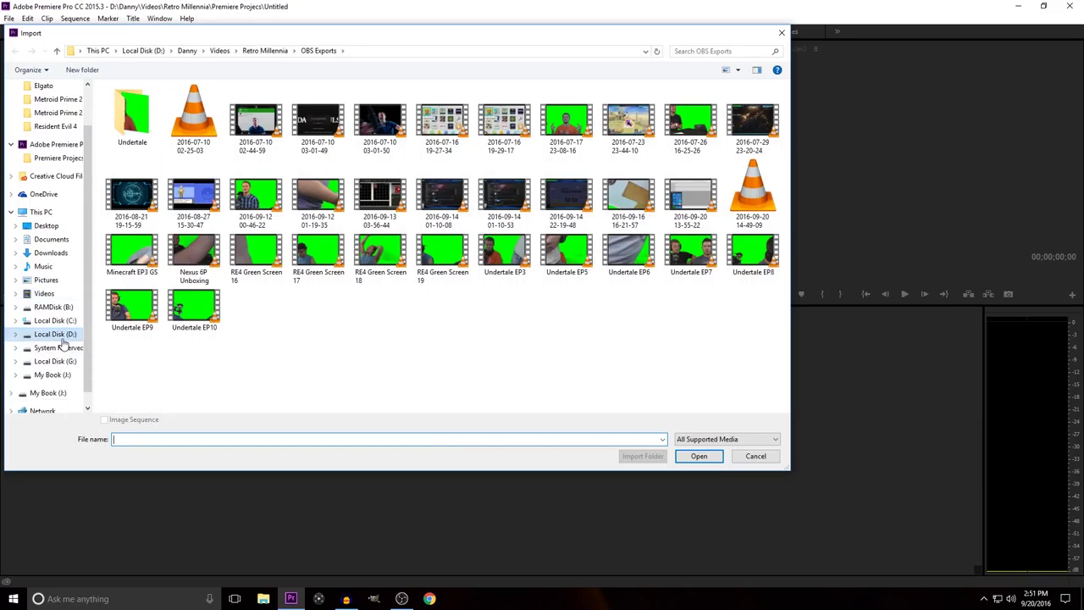
pyautogui.click(61, 375)
pyautogui.doubleClick(154, 268)
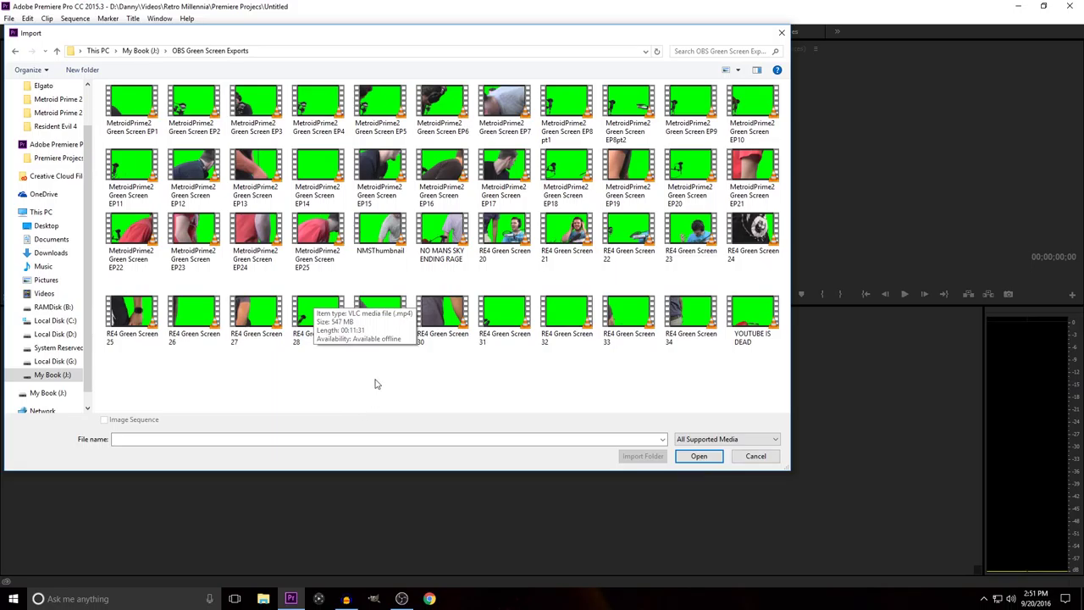
pyautogui.click(381, 316)
pyautogui.click(698, 456)
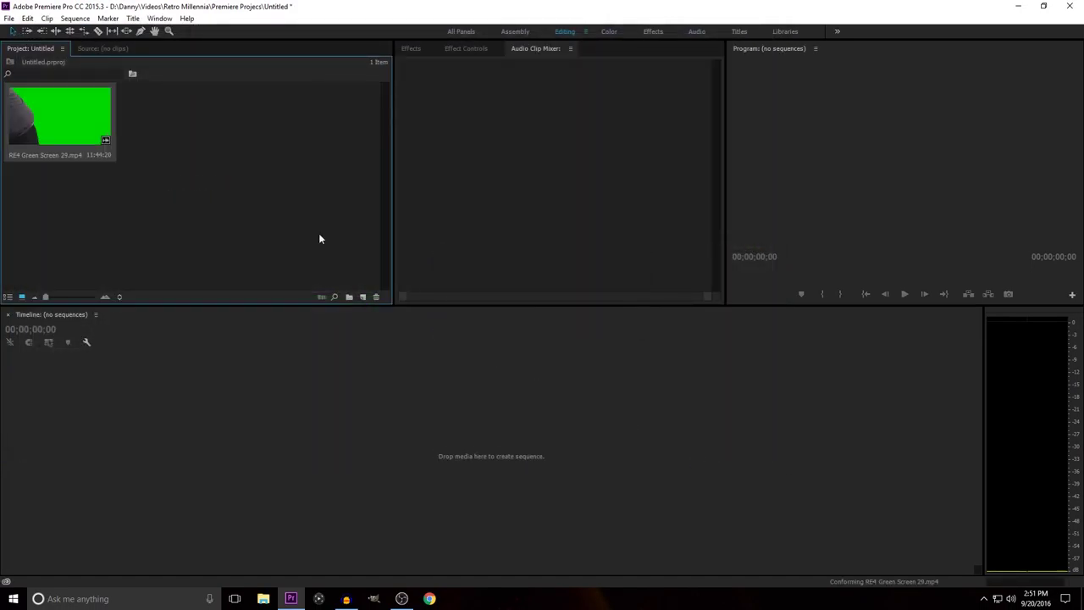
# Import FBBANNERbckg.jpg, Retro Intro 60FPS and Retro Outtro 60FPS from Retro Millennia > Retro Essentials.
pyautogui.doubleClick(223, 150)
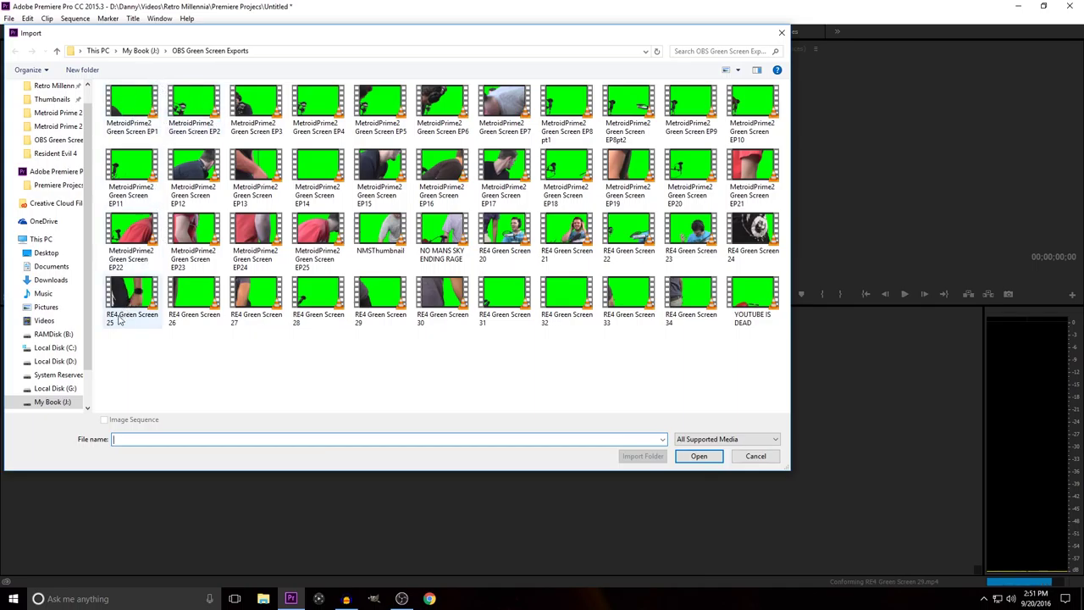
pyautogui.scroll(1, 80, 361)
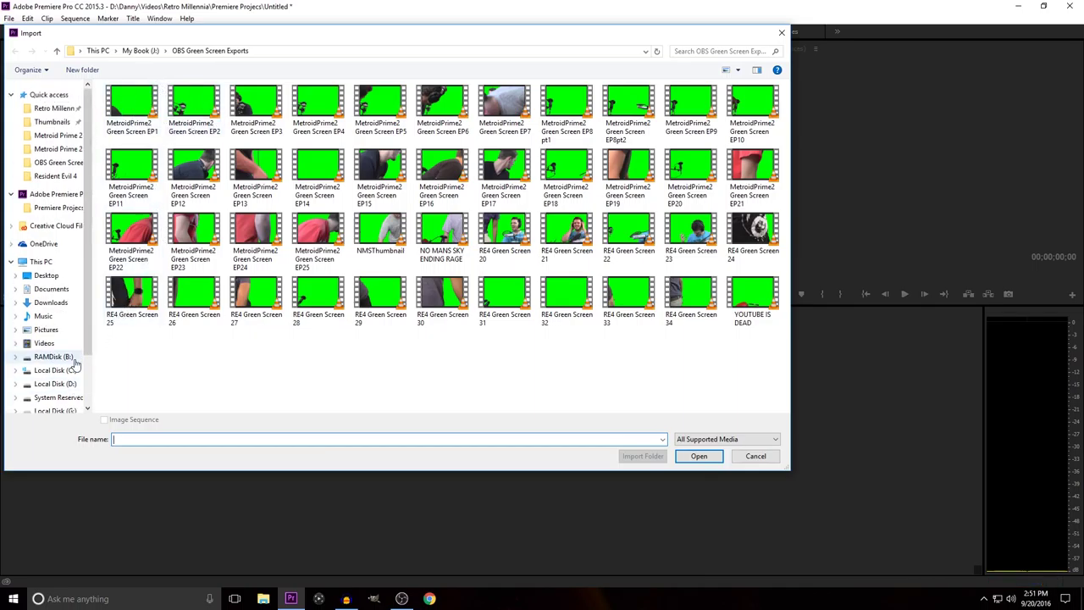
pyautogui.click(54, 108)
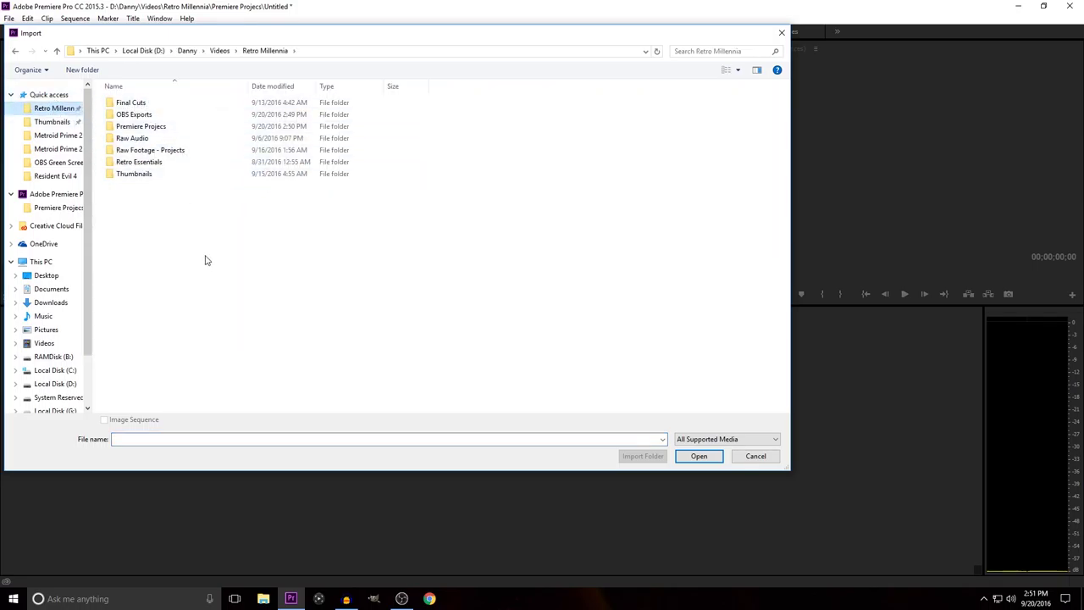
pyautogui.doubleClick(163, 163)
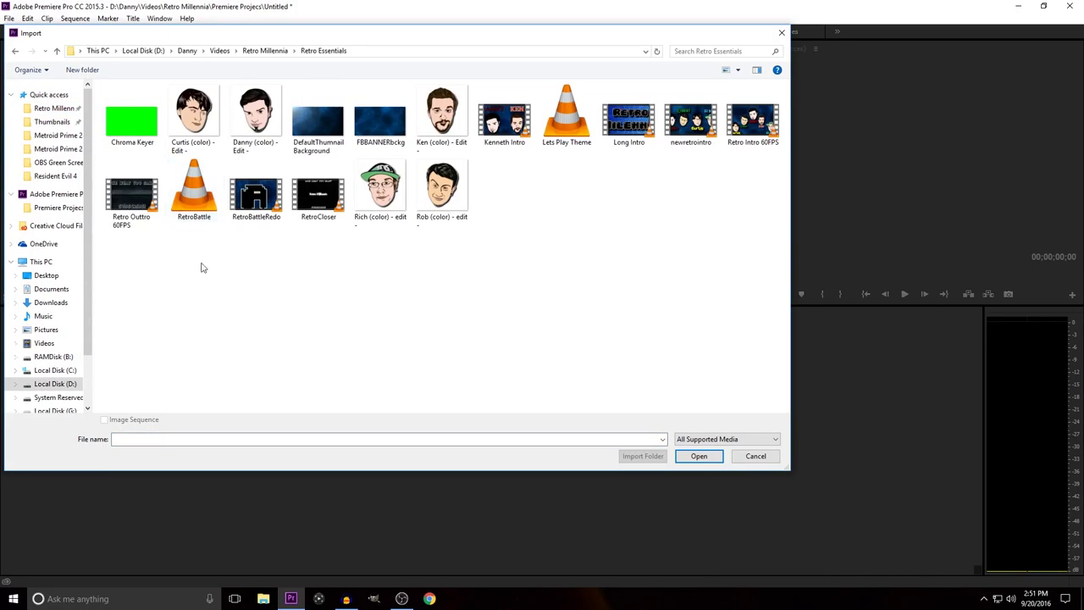
pyautogui.click(373, 124)
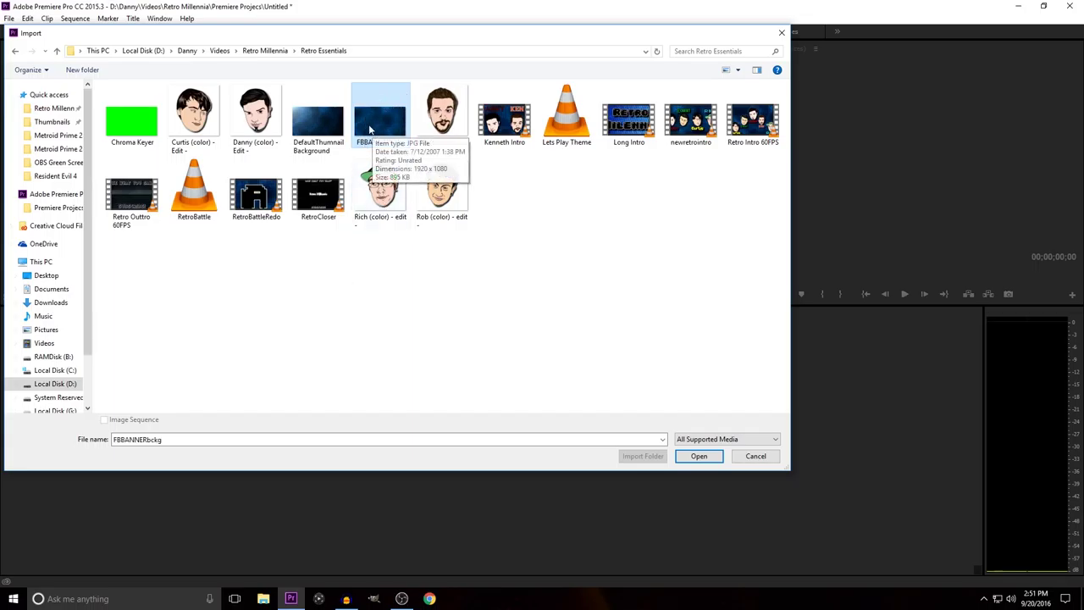
pyautogui.keyDown('ctrl'); pyautogui.click(753, 118); pyautogui.keyUp('ctrl')
pyautogui.keyDown('ctrl'); pyautogui.click(131, 195); pyautogui.keyUp('ctrl')
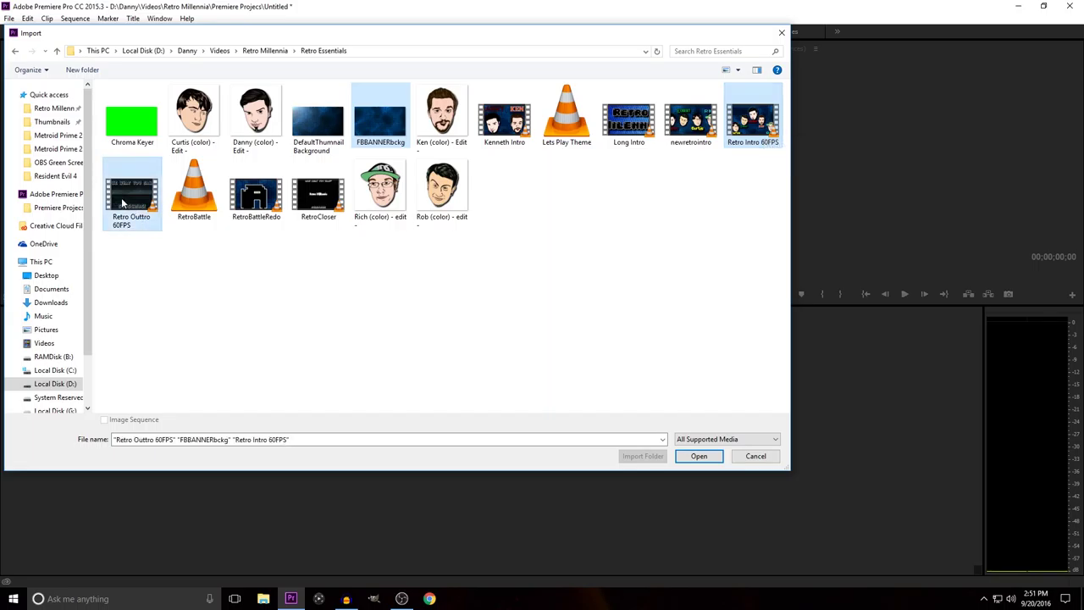
pyautogui.click(699, 457)
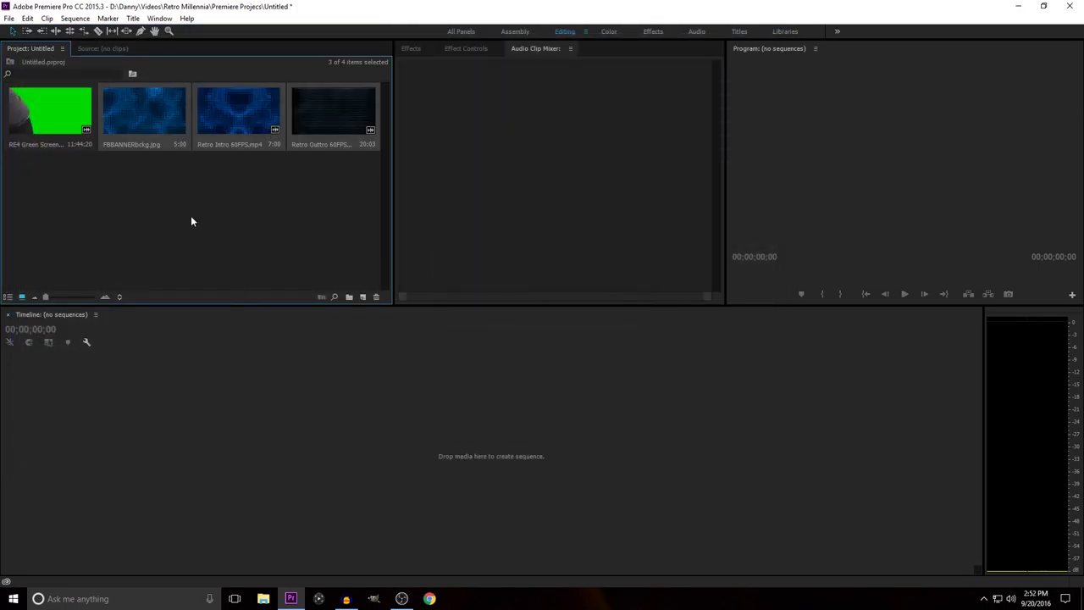
pyautogui.doubleClick(174, 195)
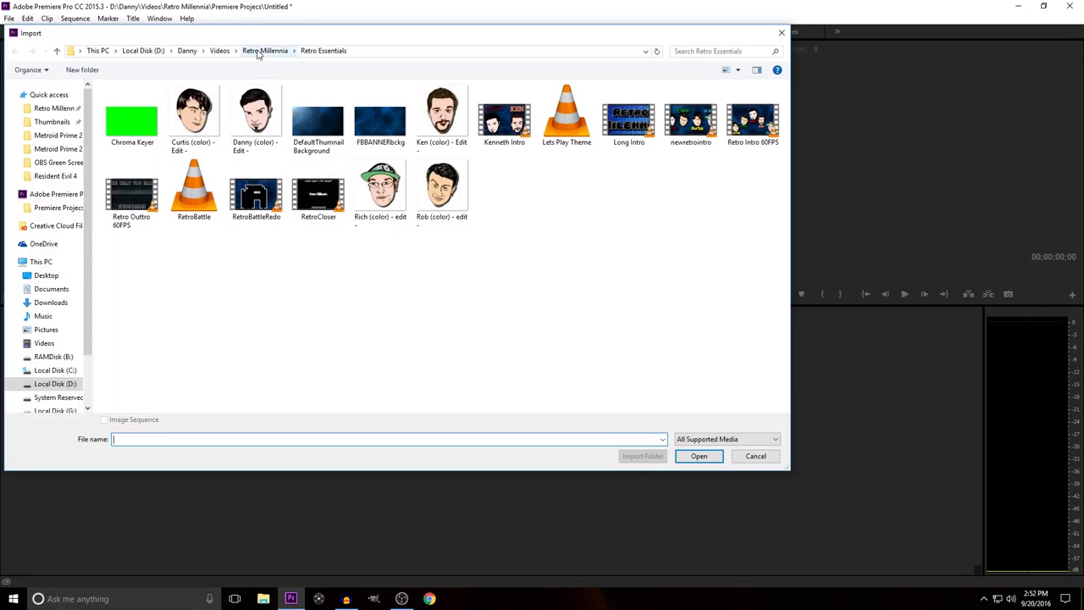
# Import RE4 EP 29.wav from Retro Millennia > Raw Audio > Resident Evil 4.
pyautogui.click(251, 53)
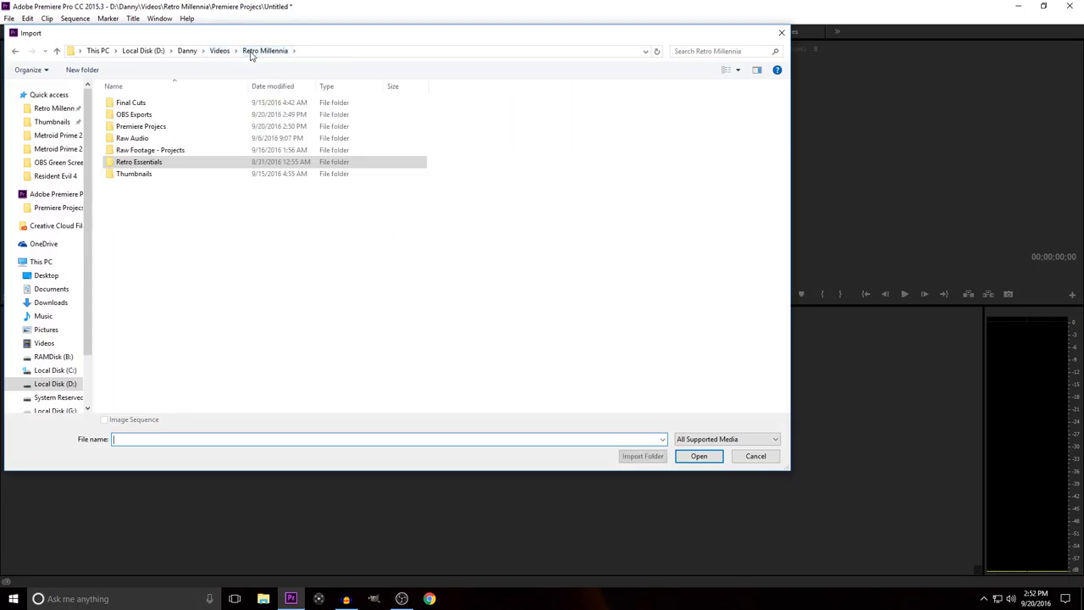
pyautogui.doubleClick(153, 139)
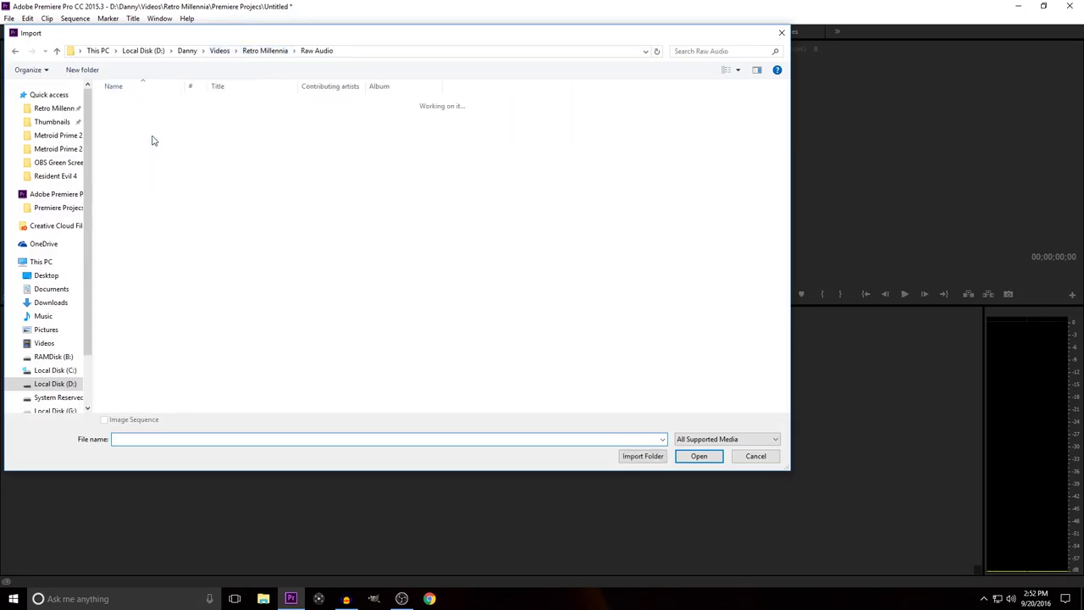
pyautogui.doubleClick(163, 258)
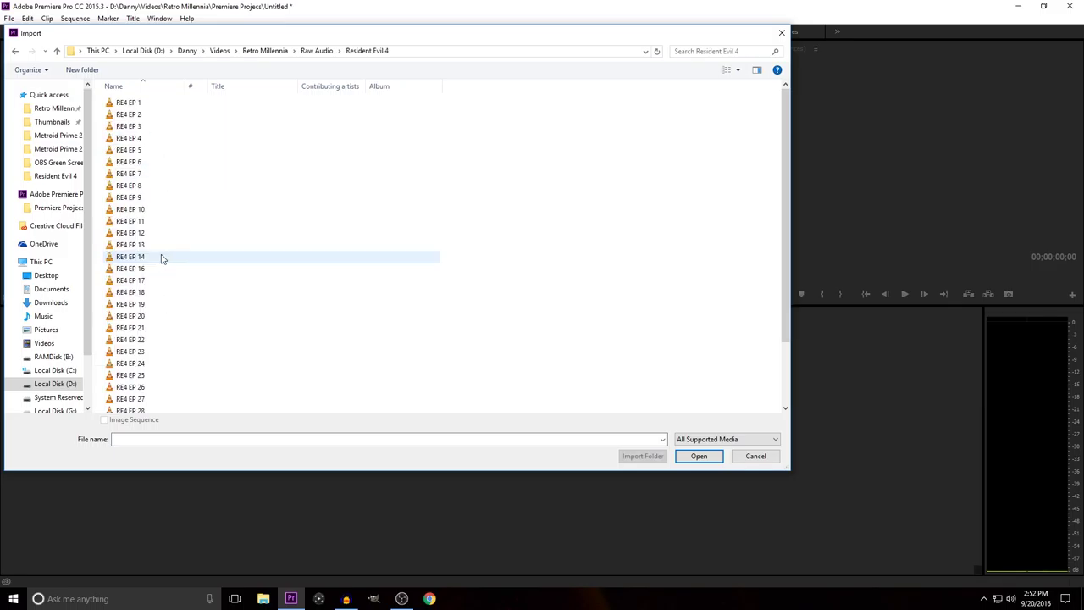
pyautogui.scroll(-2, 184, 268)
pyautogui.click(139, 360)
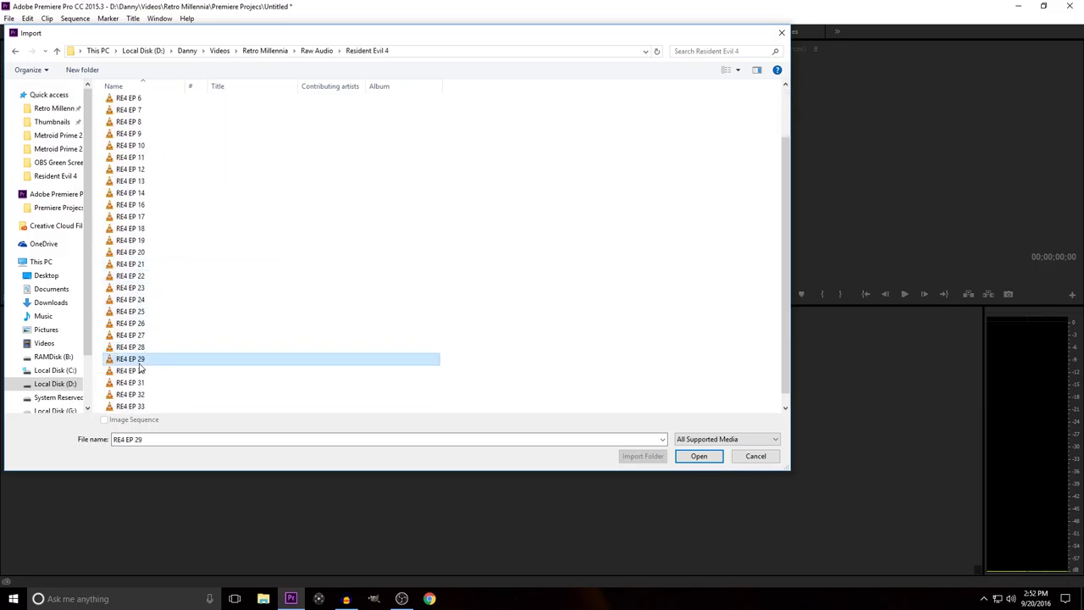
pyautogui.click(697, 457)
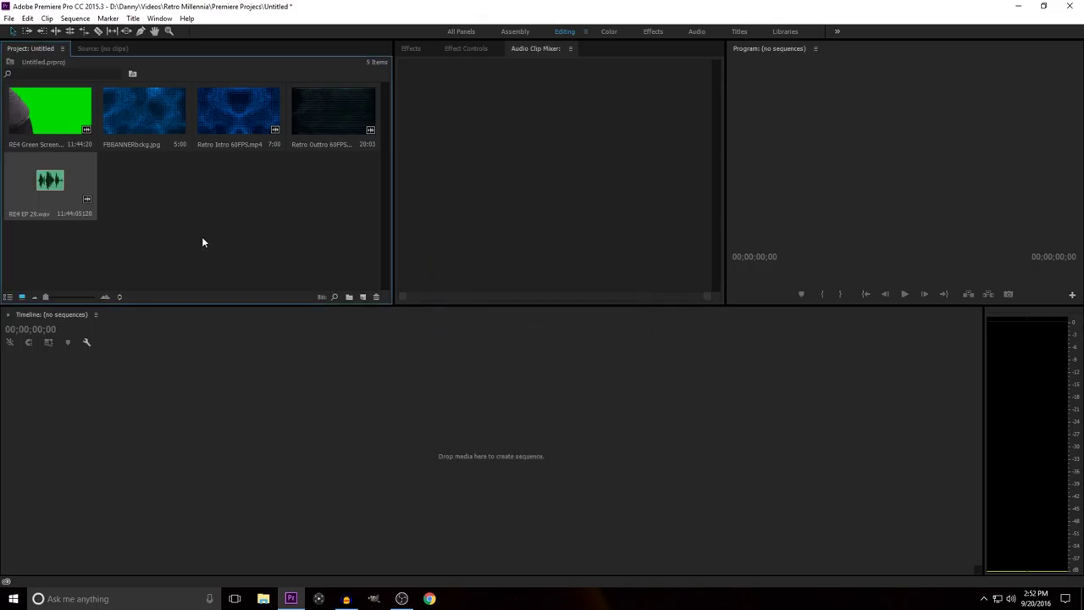
pyautogui.doubleClick(203, 243)
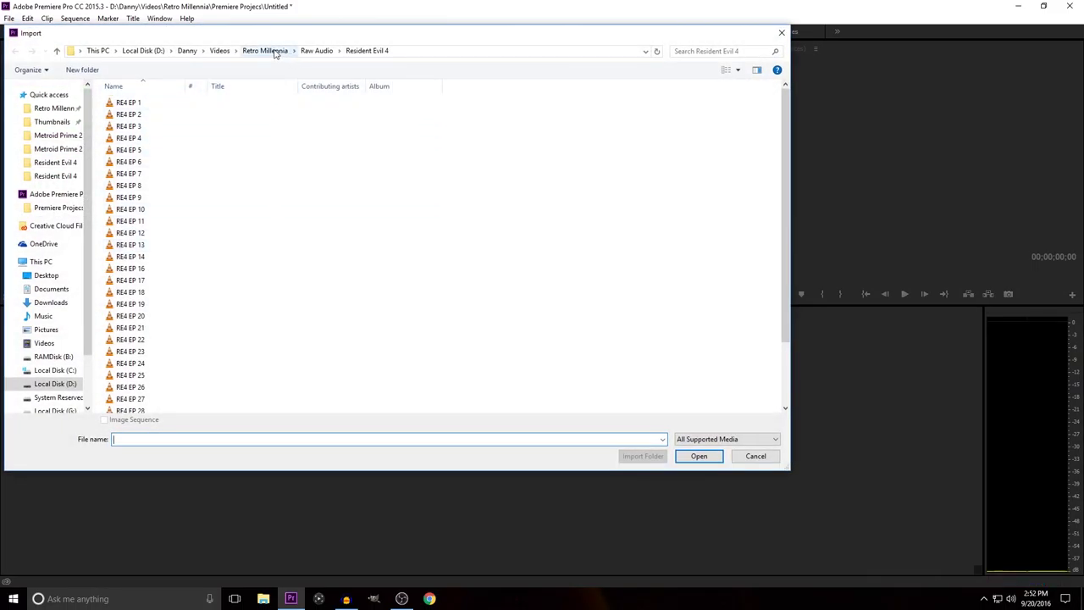
# Import the Resident Evil 4 EP 29 gameplay video from Videos > Elgato.
pyautogui.click(221, 51)
pyautogui.doubleClick(160, 103)
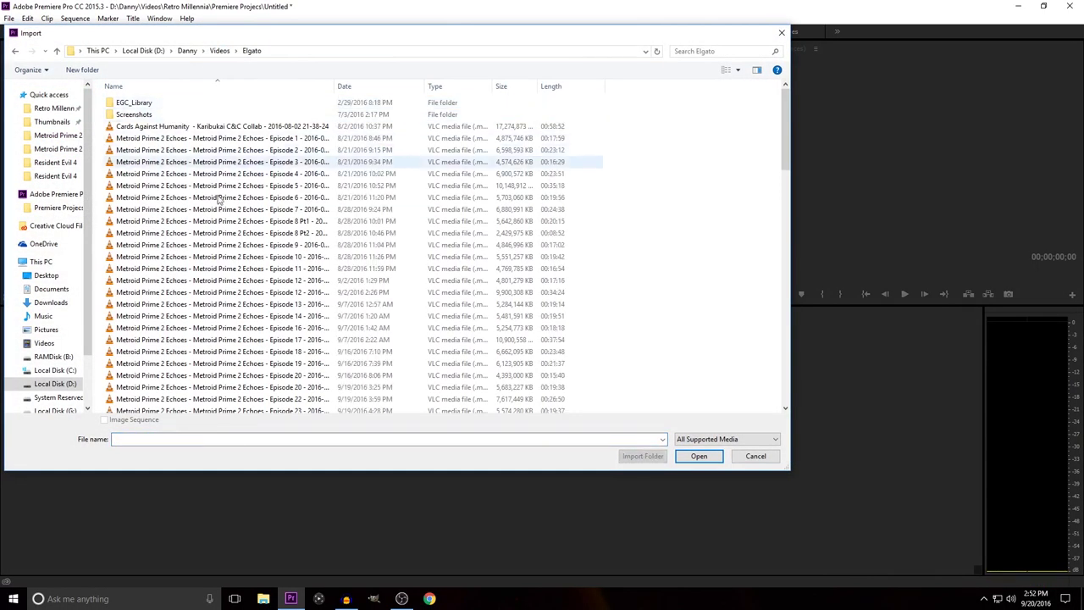
pyautogui.scroll(-15, 246, 305)
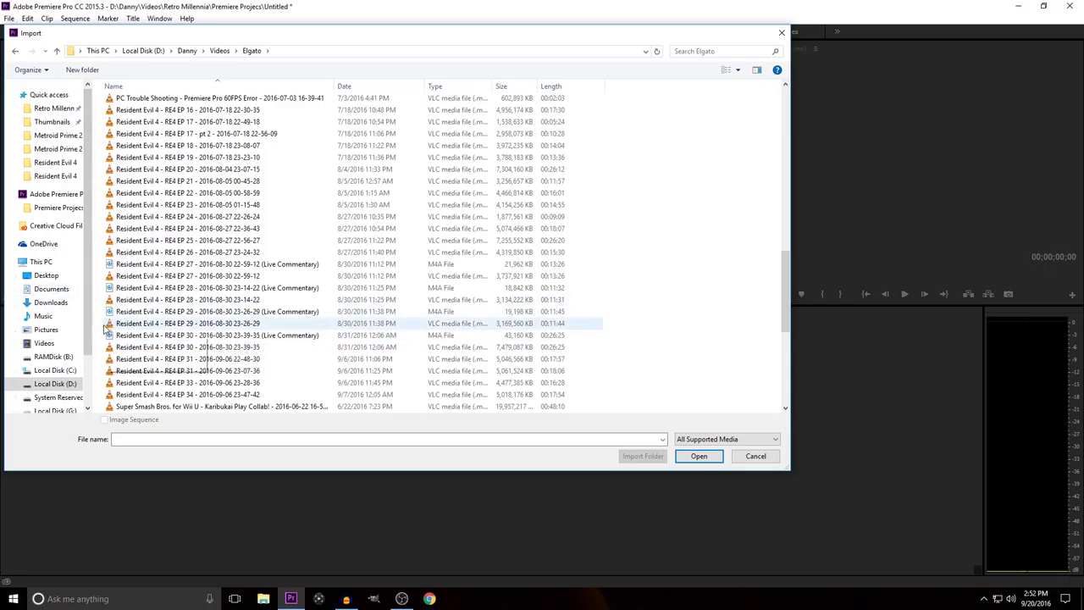
pyautogui.click(174, 324)
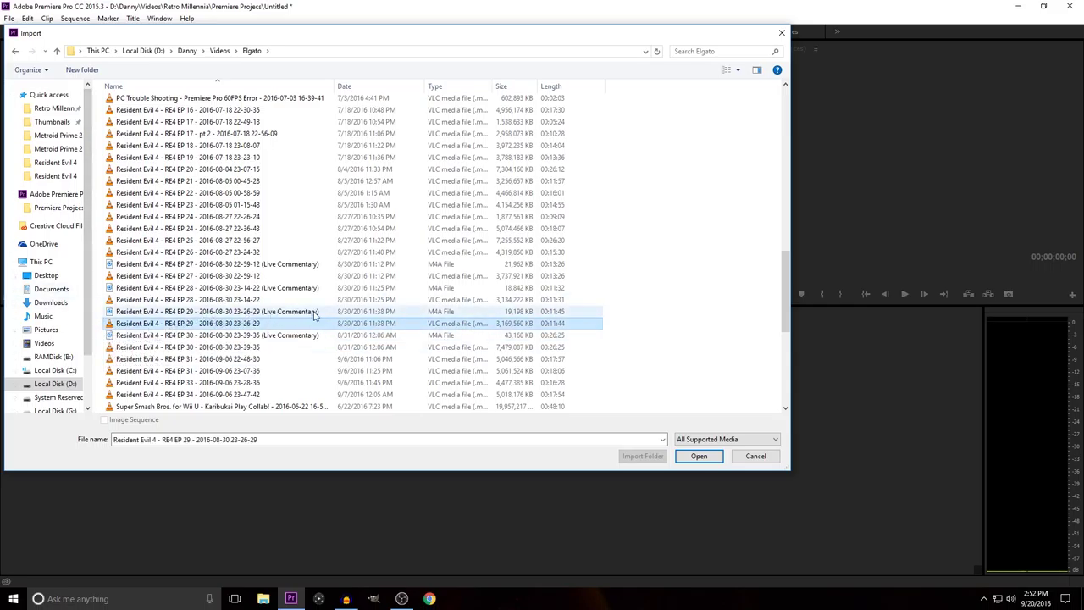
pyautogui.click(690, 457)
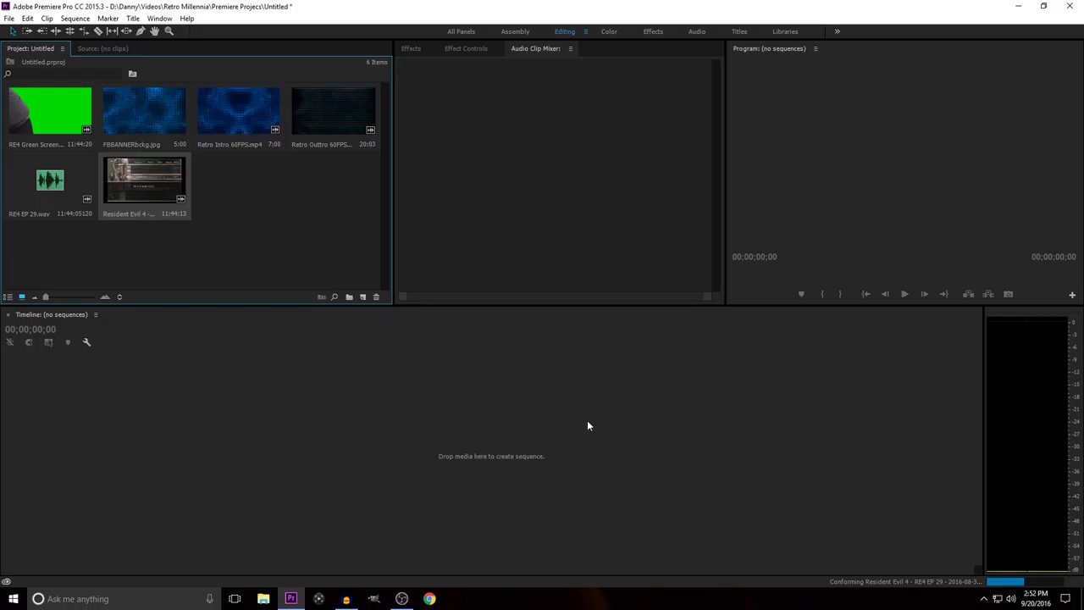
# Drag Retro Intro 60FPS.mp4 onto the empty timeline and review its sequence settings unchanged.
pyautogui.moveTo(237, 127); pyautogui.dragTo(185, 452)
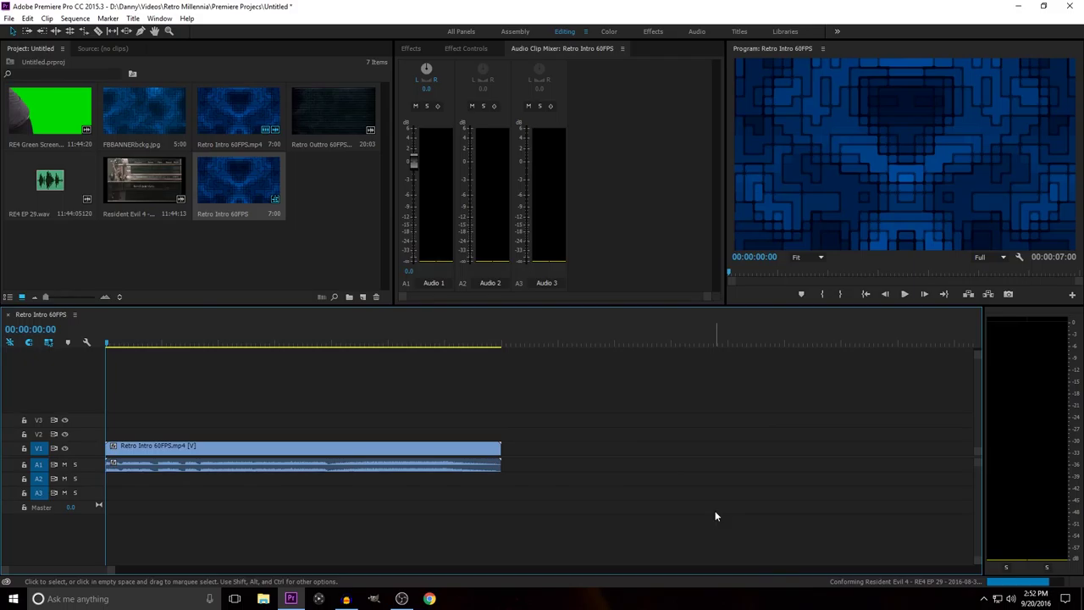
pyautogui.click(84, 19)
pyautogui.click(105, 31)
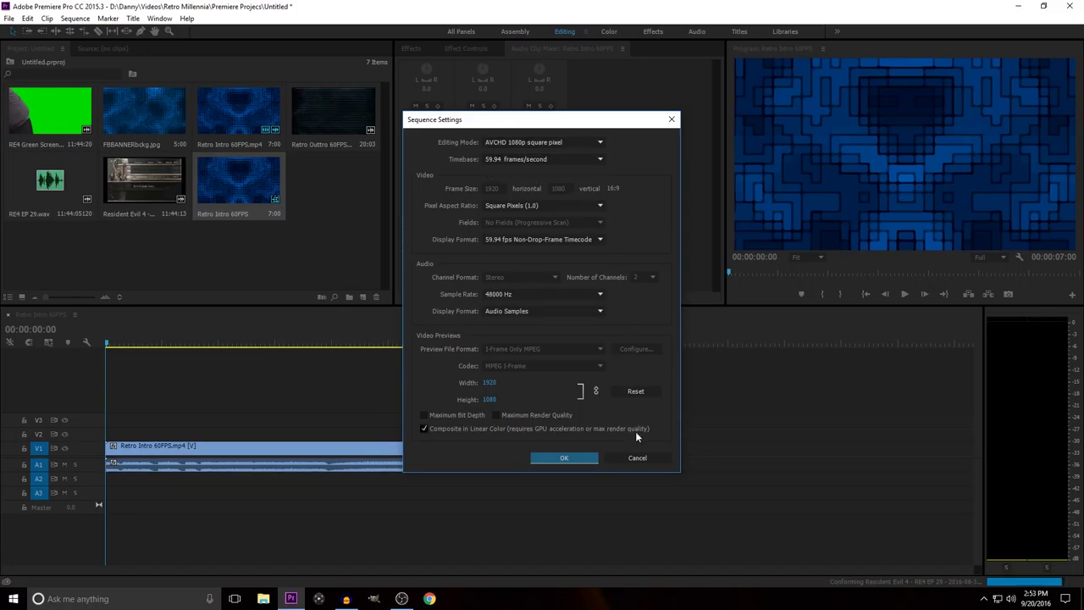
pyautogui.click(634, 458)
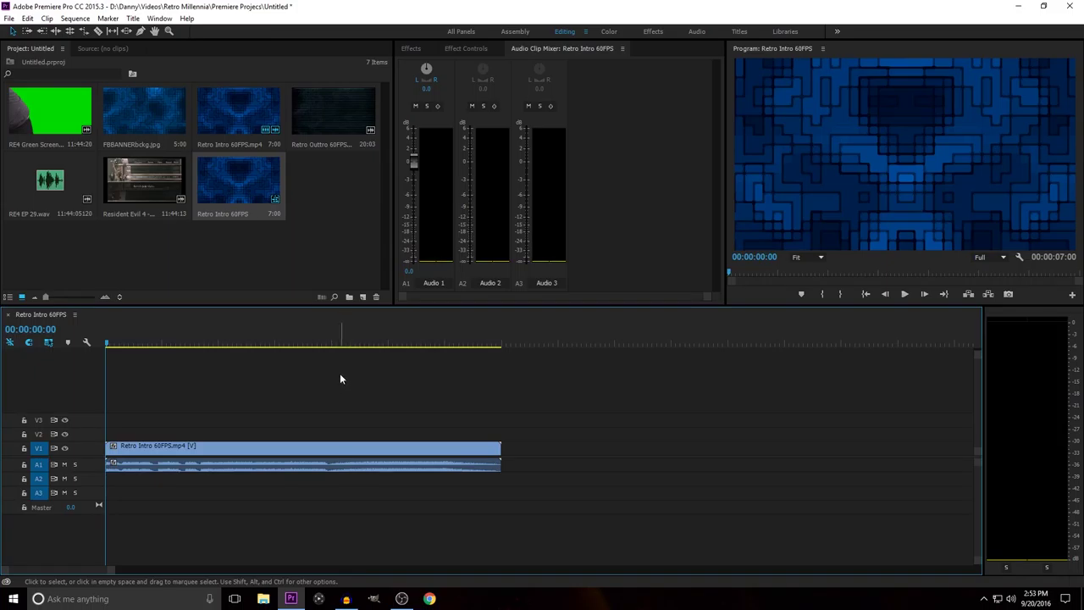
pyautogui.click(347, 599)
pyautogui.click(348, 599)
pyautogui.press('space')
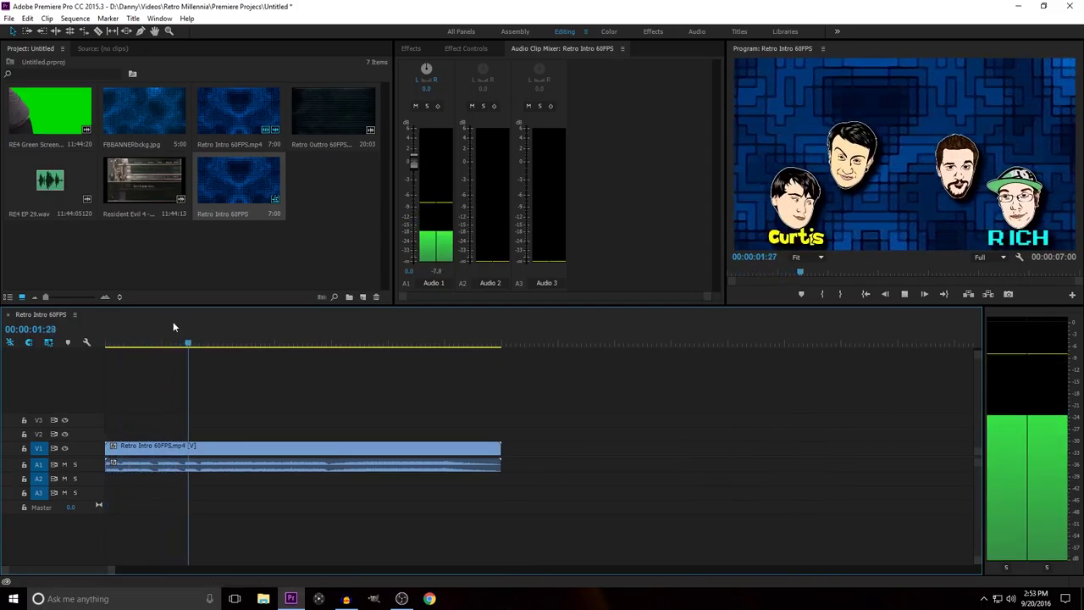
pyautogui.press('space')
pyautogui.moveTo(212, 347); pyautogui.dragTo(61, 363)
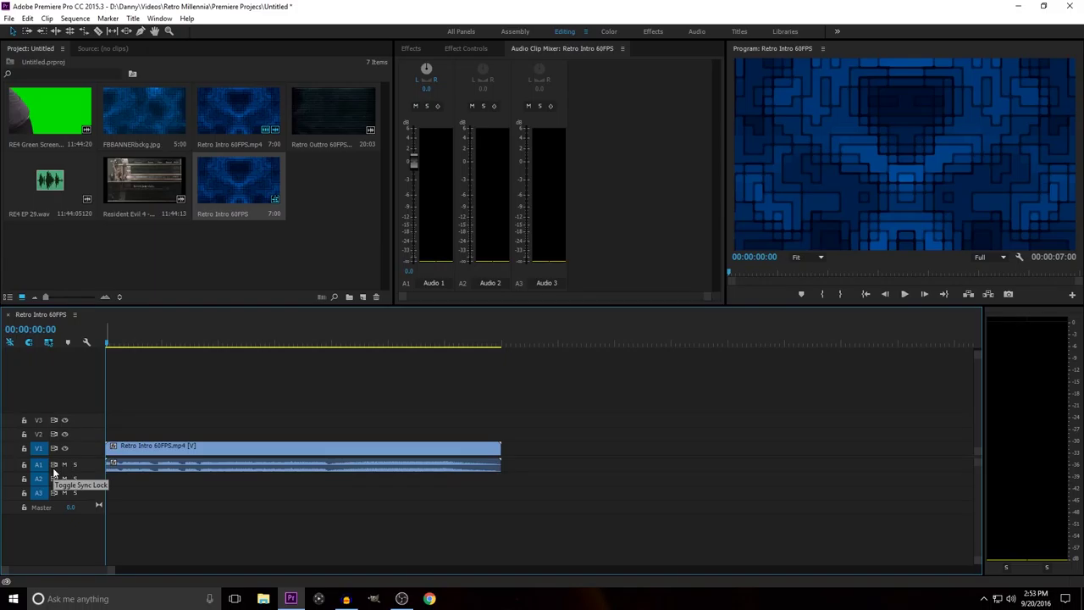
pyautogui.click(144, 346)
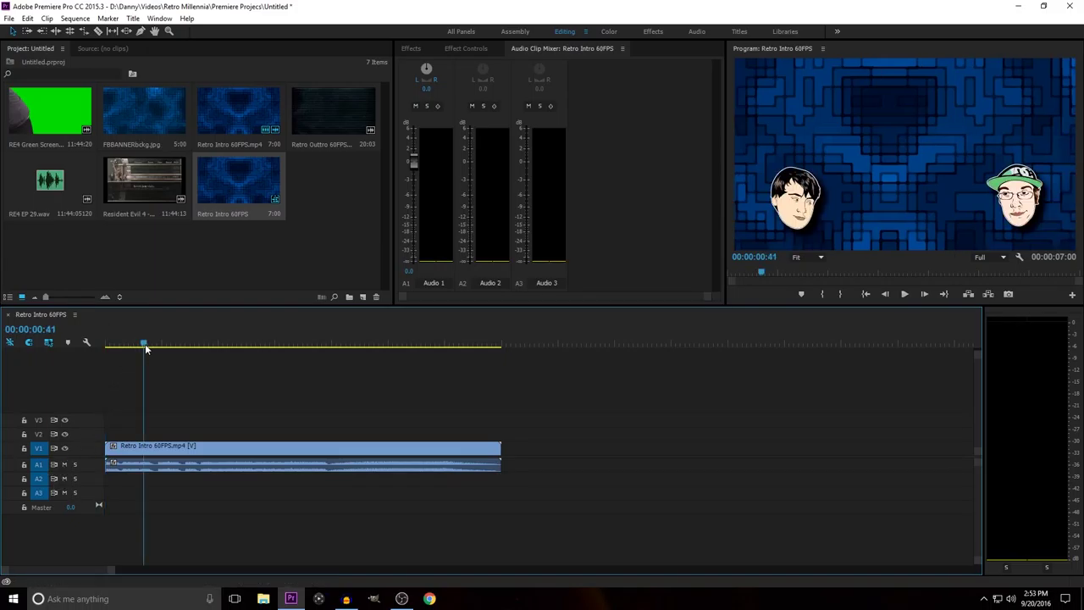
pyautogui.click(66, 447)
pyautogui.click(65, 448)
pyautogui.click(65, 465)
pyautogui.press('space')
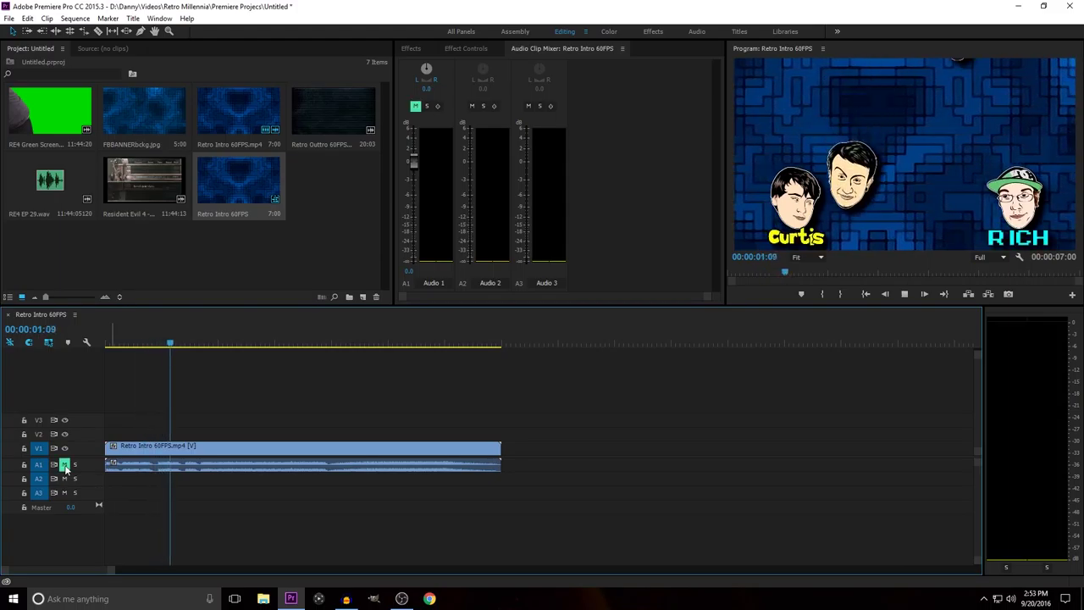
pyautogui.press('space')
pyautogui.click(65, 465)
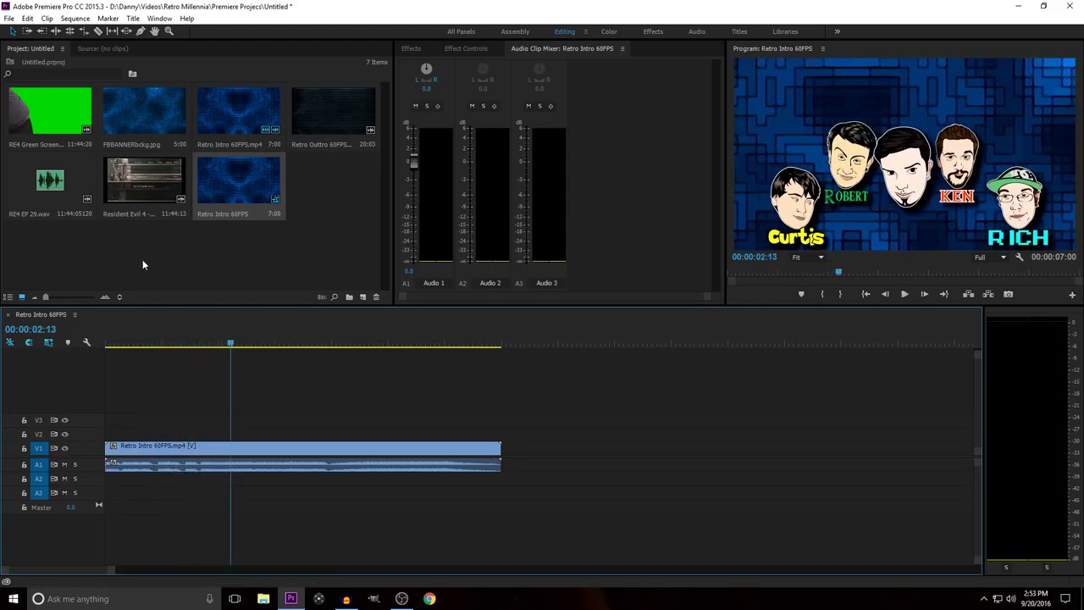
pyautogui.moveTo(145, 183); pyautogui.dragTo(501, 458)
# Place the RE4 EP 29 gameplay clip on V1 right after Retro Intro, then scrub through it.
pyautogui.moveTo(597, 343); pyautogui.dragTo(644, 343)
pyautogui.press('-')
pyautogui.press('-')
pyautogui.press('-')
pyautogui.press('-')
pyautogui.press('-')
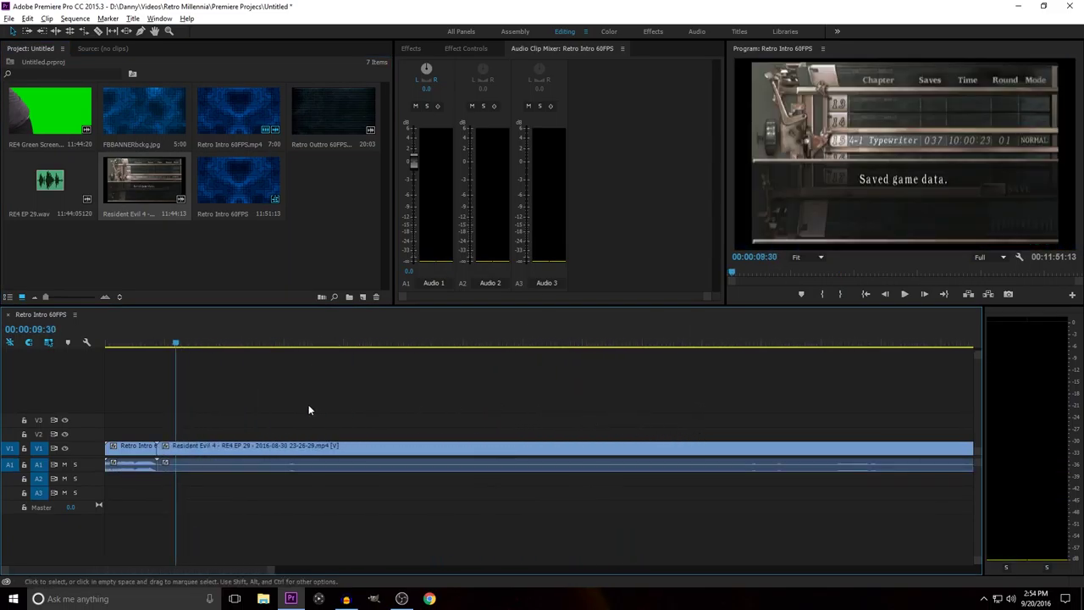
pyautogui.scroll(-2, 285, 443)
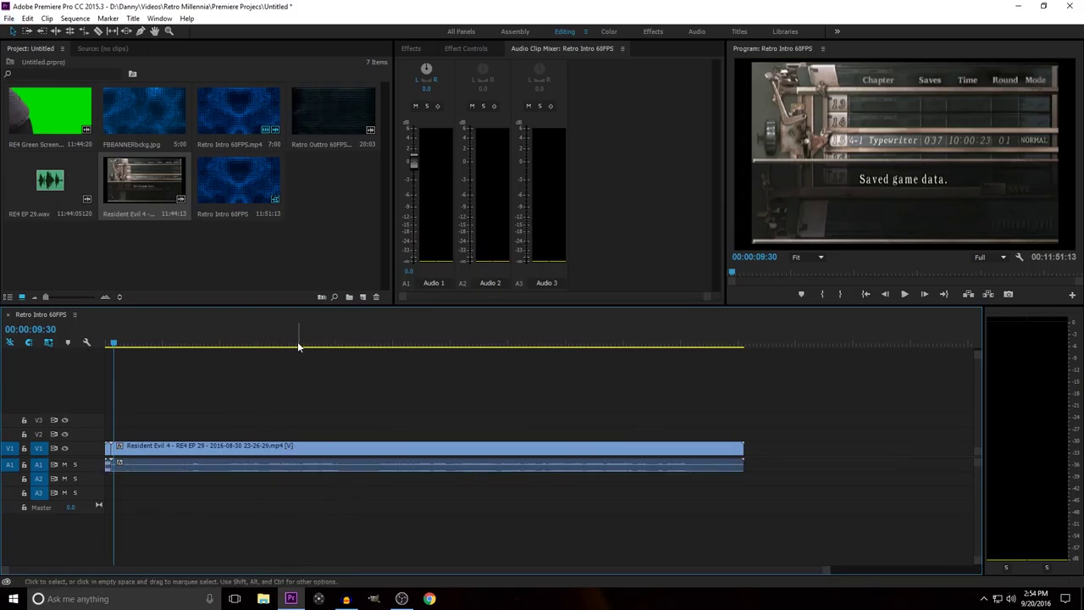
pyautogui.moveTo(298, 347); pyautogui.dragTo(132, 344)
pyautogui.scroll(1, 139, 471)
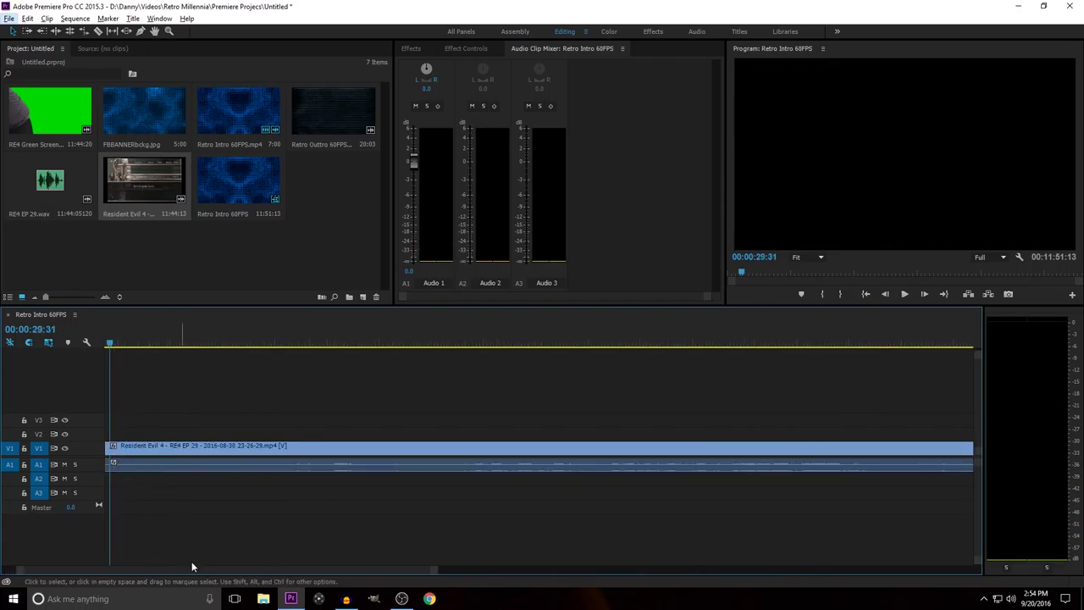